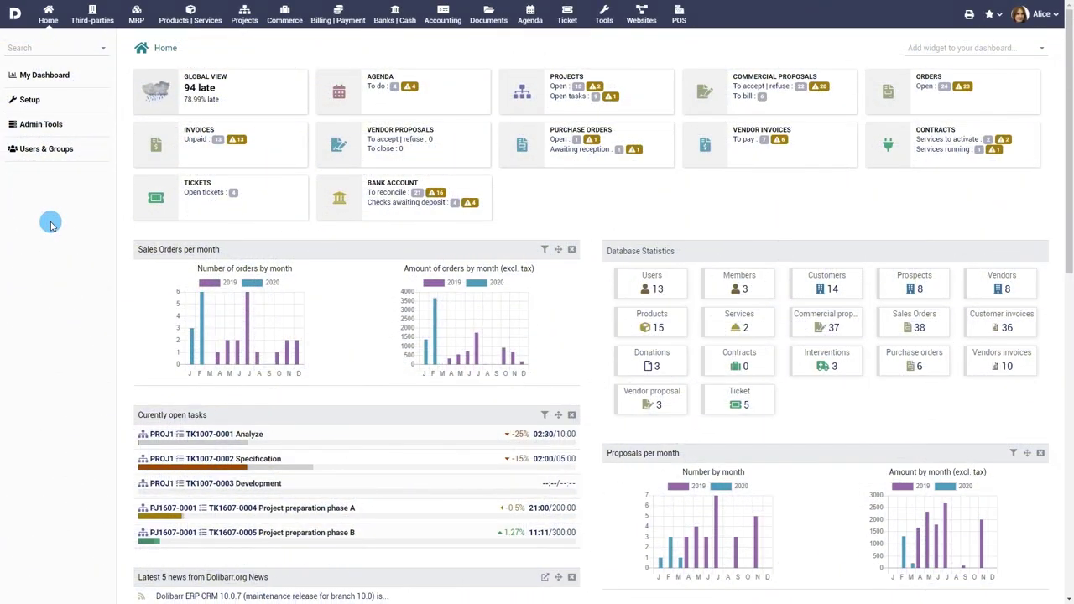
- Switch on the Leave Request Management module in Setup > Modules/Applications
{"action": "left_click", "coordinate": [30, 101]}
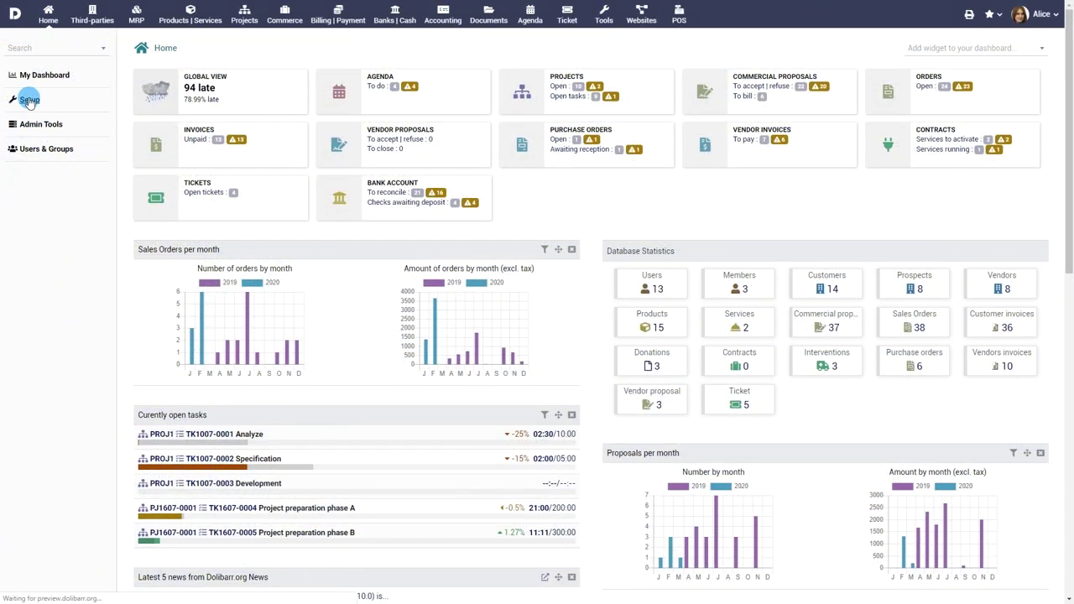
{"action": "left_click", "coordinate": [38, 130]}
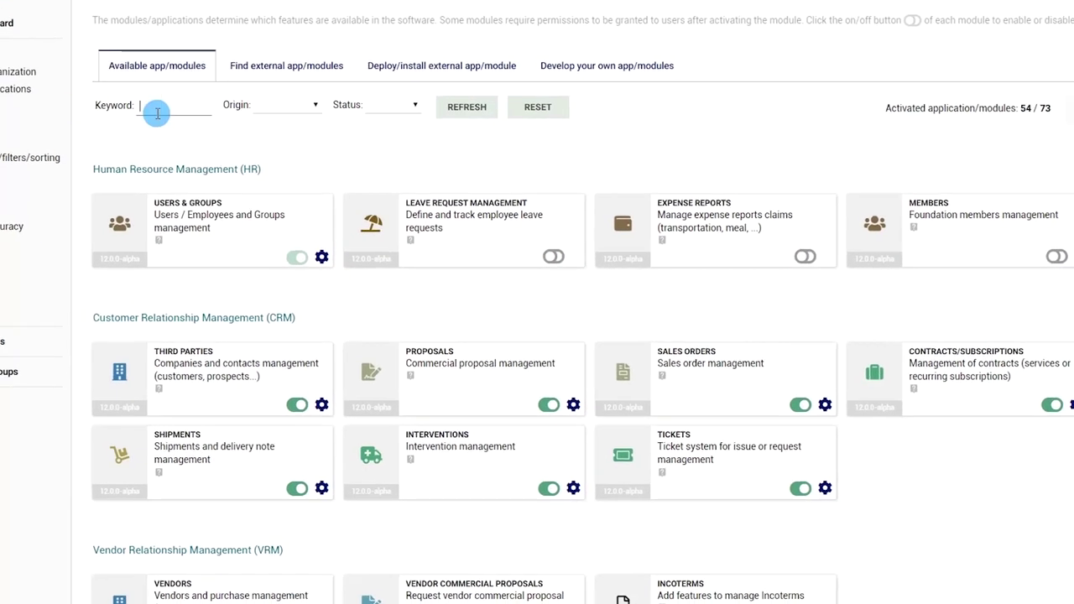
{"action": "left_click", "coordinate": [579, 254]}
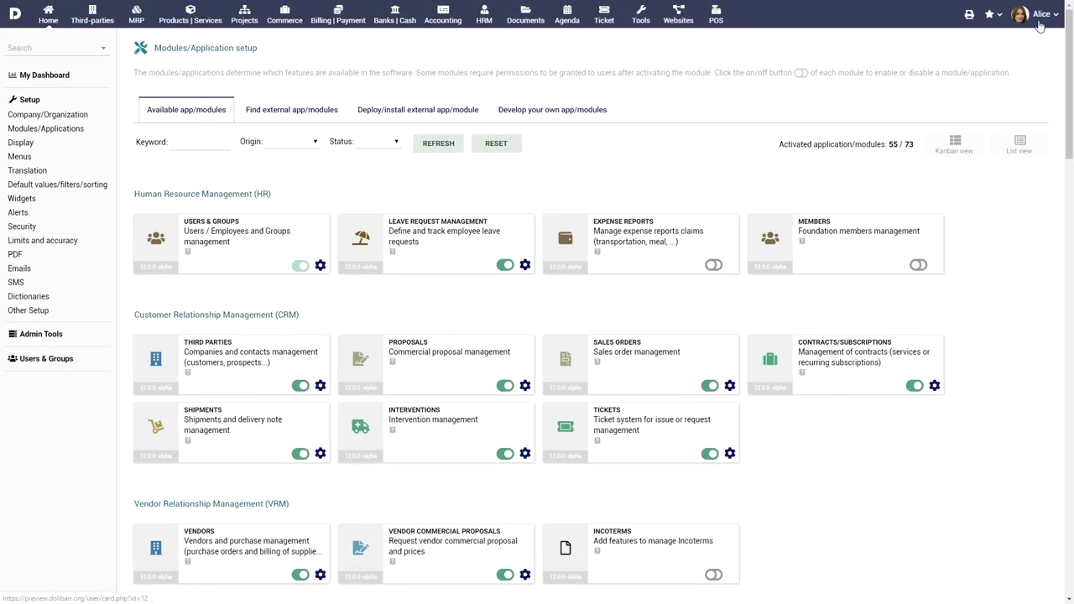
- Check that the logged-in administrator has all Leave Request Management permissions on the user card
{"action": "left_click", "coordinate": [1040, 17]}
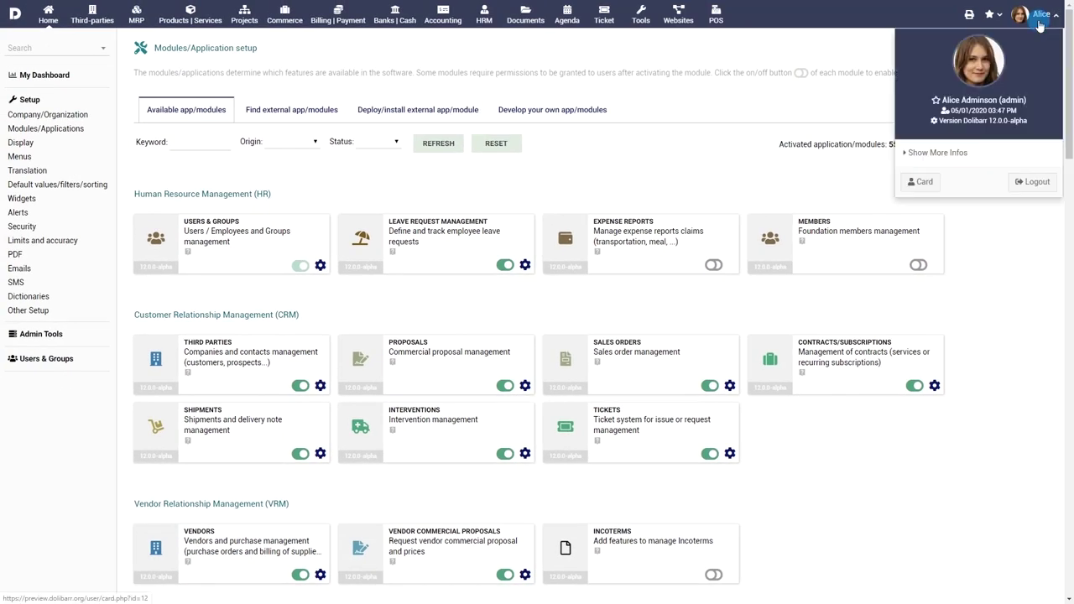
{"action": "left_click", "coordinate": [921, 184]}
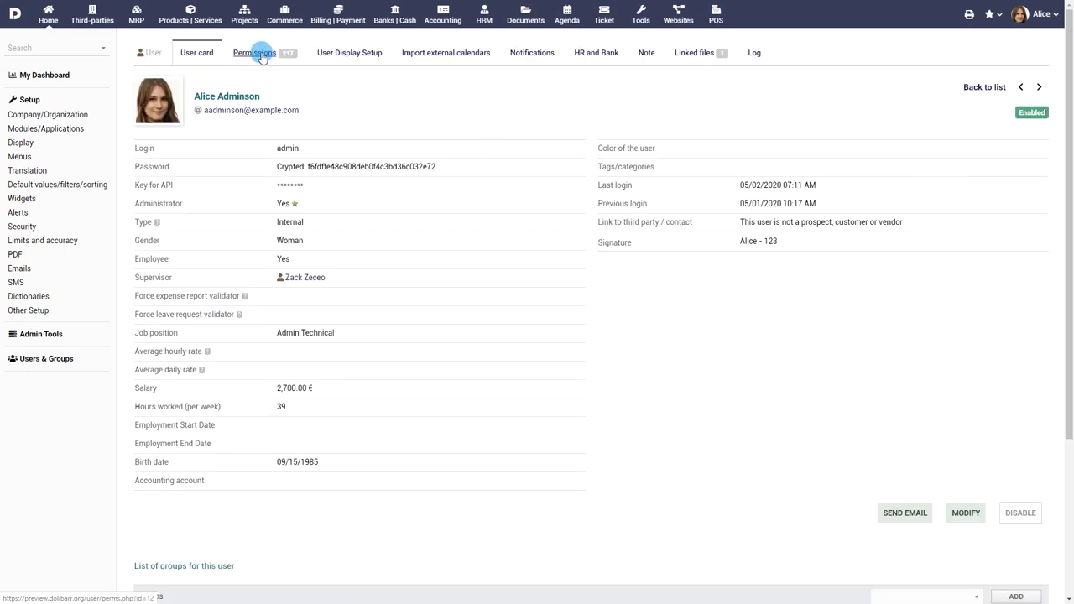
{"action": "left_click", "coordinate": [261, 53]}
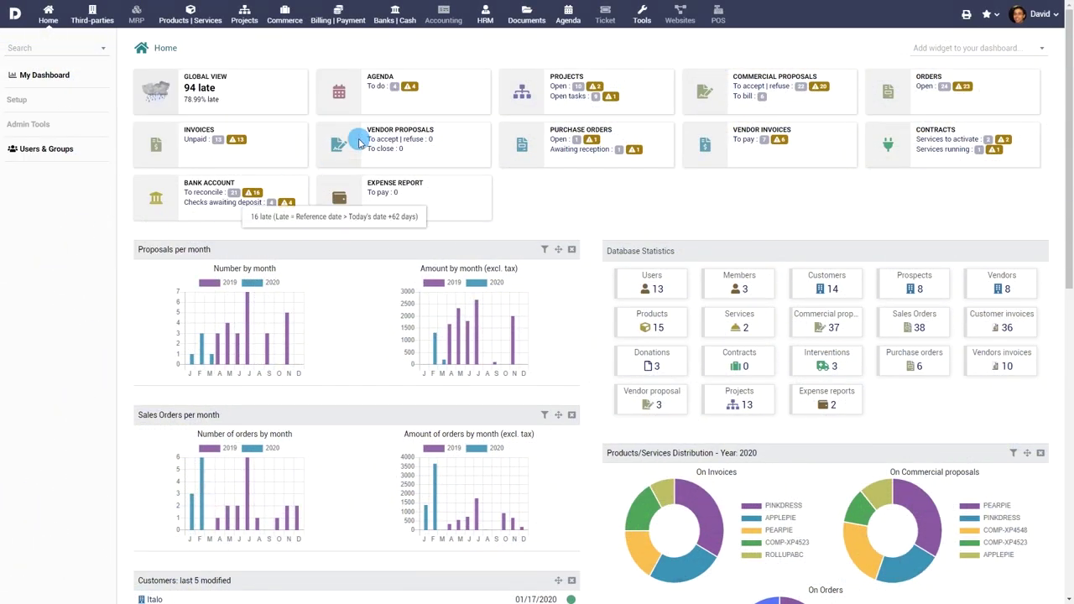
- Open the HRM leave request list and start a new leave request
{"action": "left_click", "coordinate": [485, 18]}
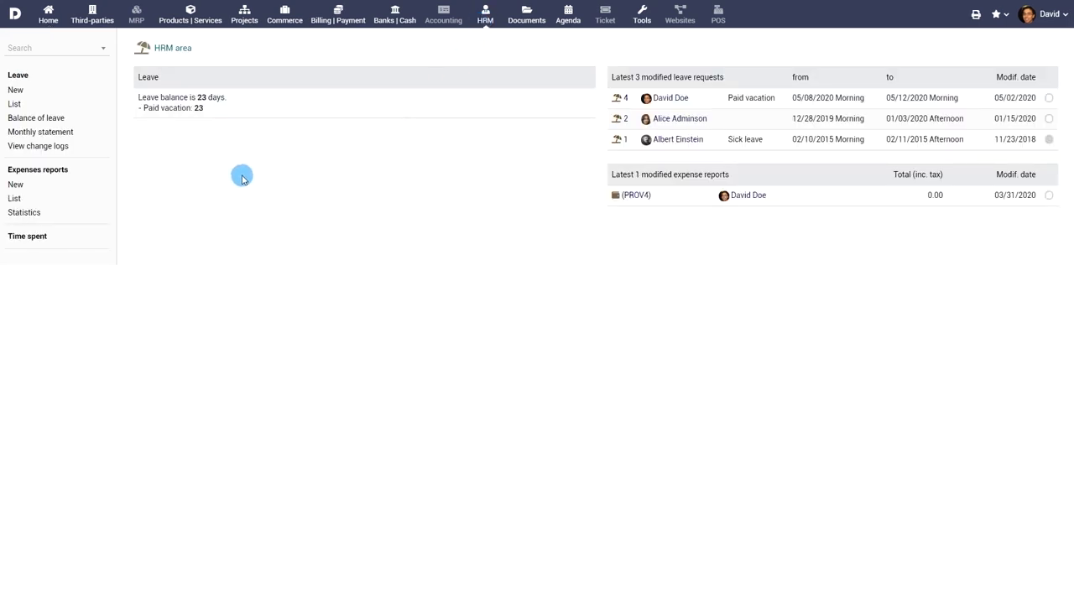
{"action": "left_click", "coordinate": [17, 103]}
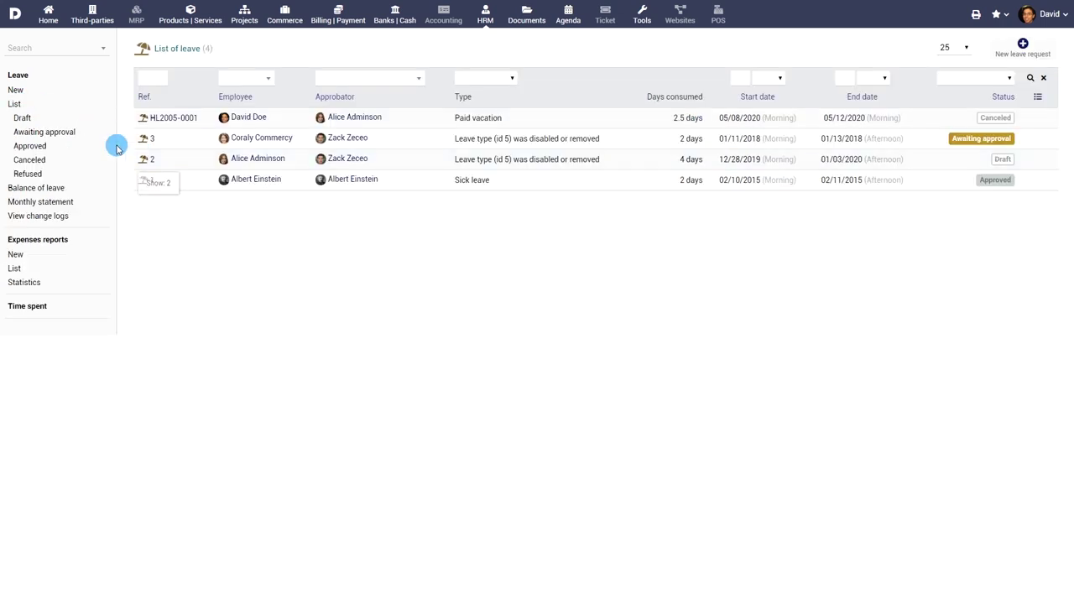
{"action": "left_click", "coordinate": [15, 90]}
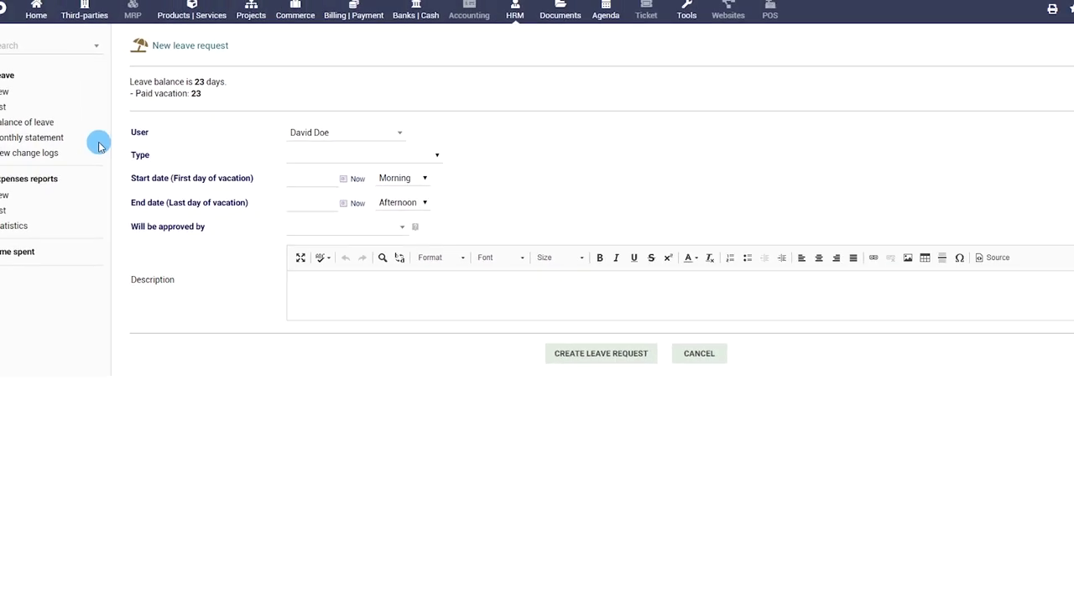
- Keep the current employee on the new request and set its type to Paid vacation
{"action": "left_click", "coordinate": [339, 132]}
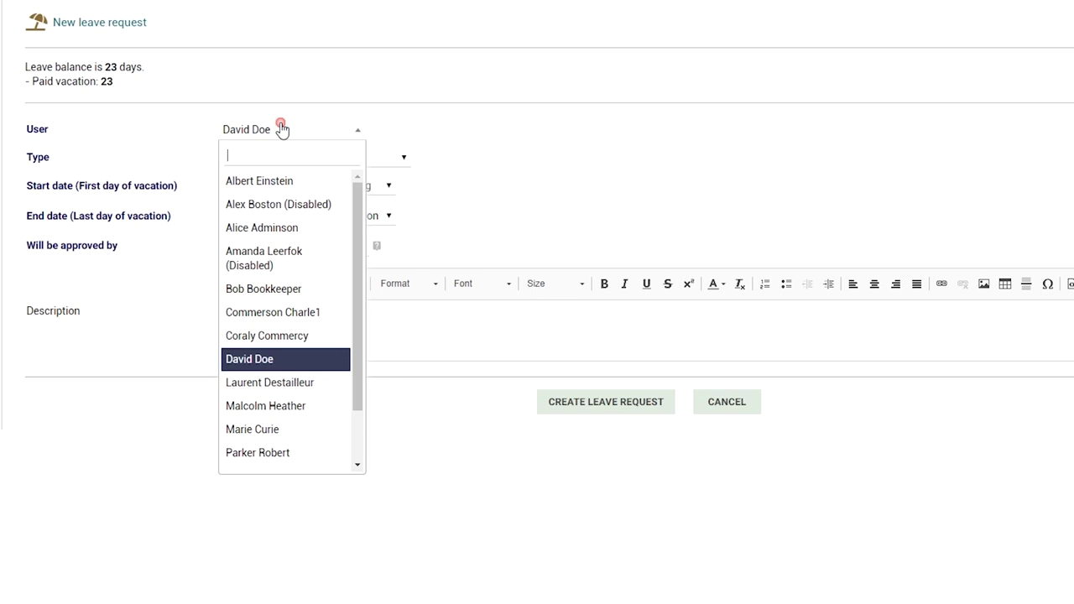
{"action": "left_click", "coordinate": [281, 128]}
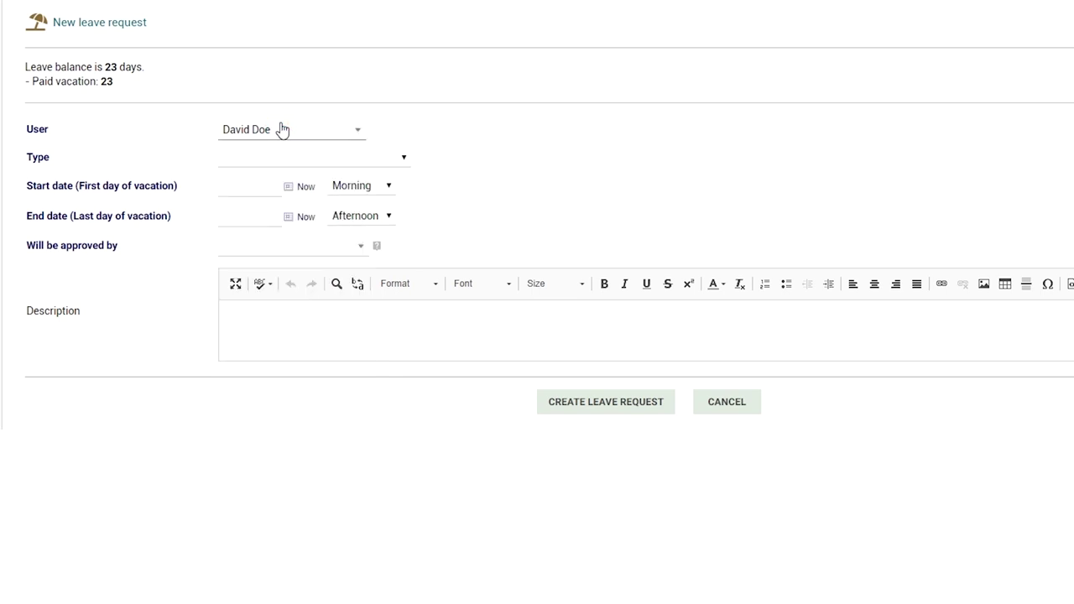
{"action": "left_click", "coordinate": [392, 158]}
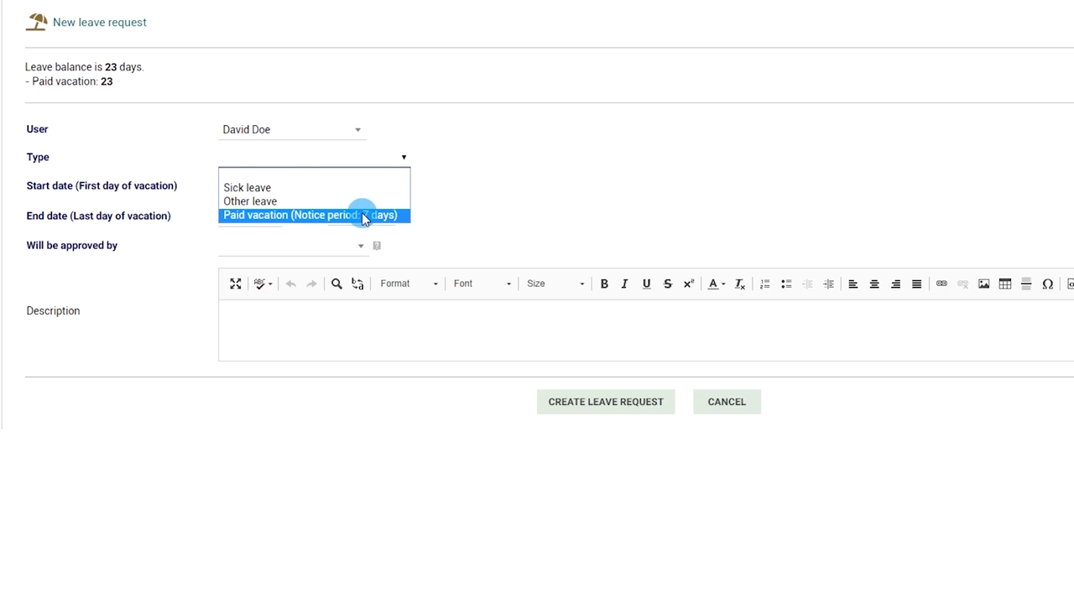
{"action": "left_click", "coordinate": [362, 215]}
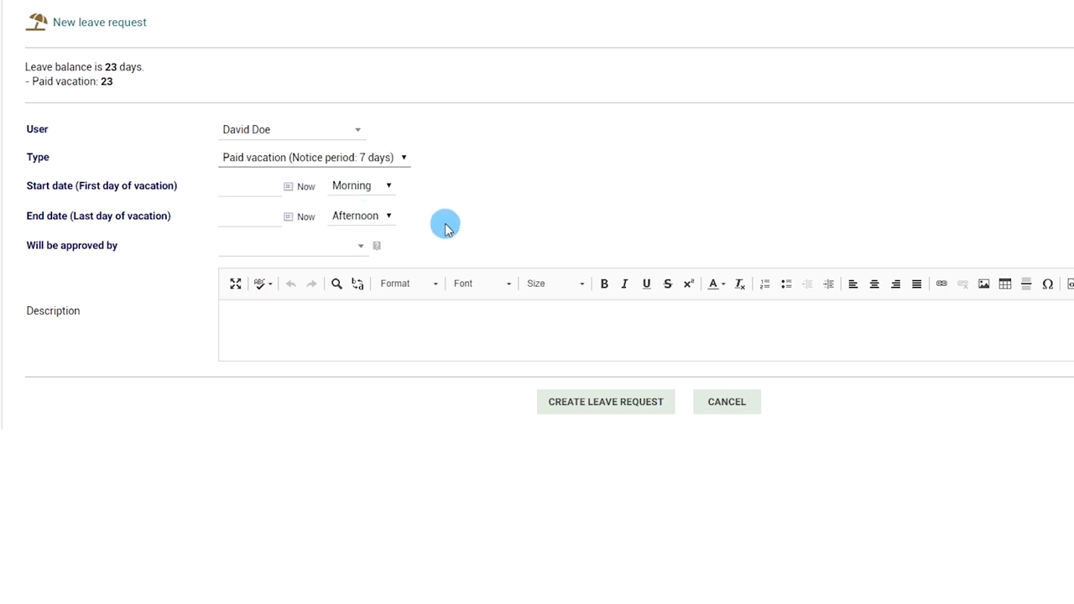
- Set the leave to run from May 13 to the morning of May 19, 2020
{"action": "left_click", "coordinate": [287, 186]}
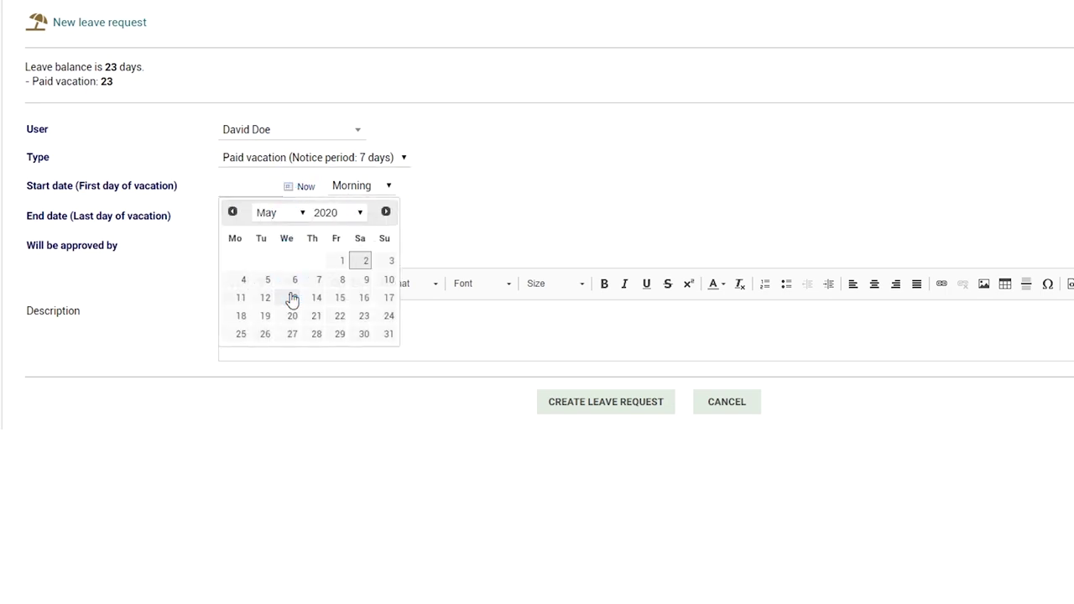
{"action": "left_click", "coordinate": [291, 298]}
{"action": "left_click", "coordinate": [290, 217]}
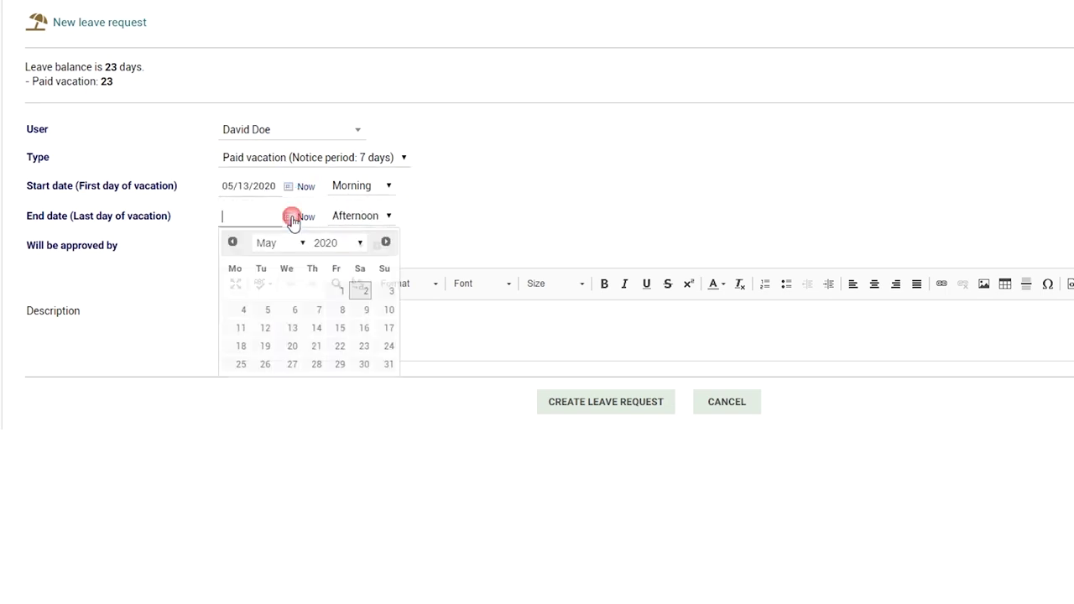
{"action": "left_click", "coordinate": [265, 346]}
{"action": "left_click", "coordinate": [373, 215]}
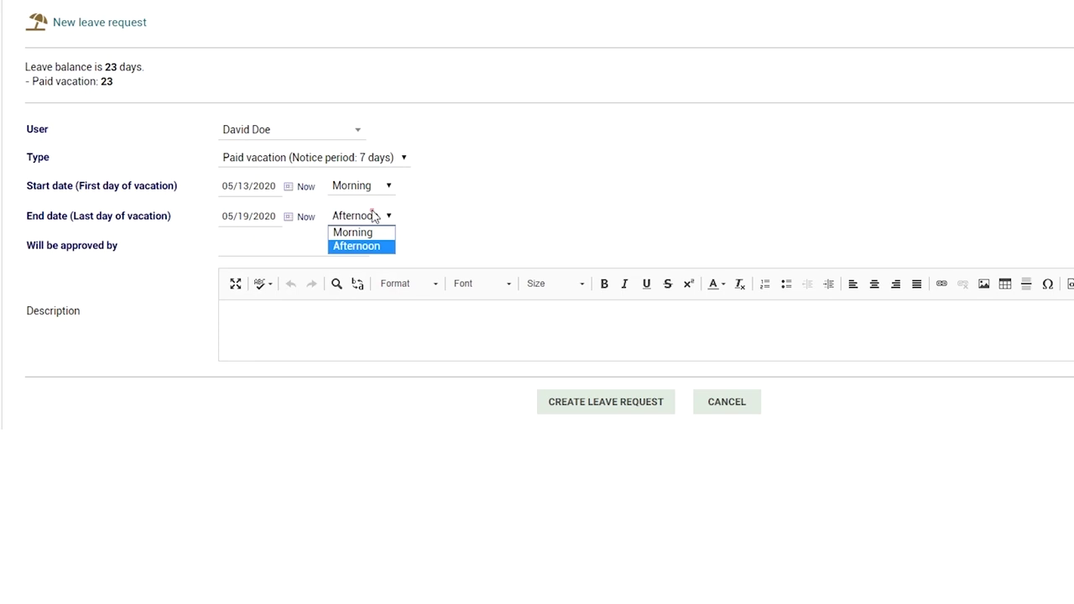
{"action": "left_click", "coordinate": [354, 232]}
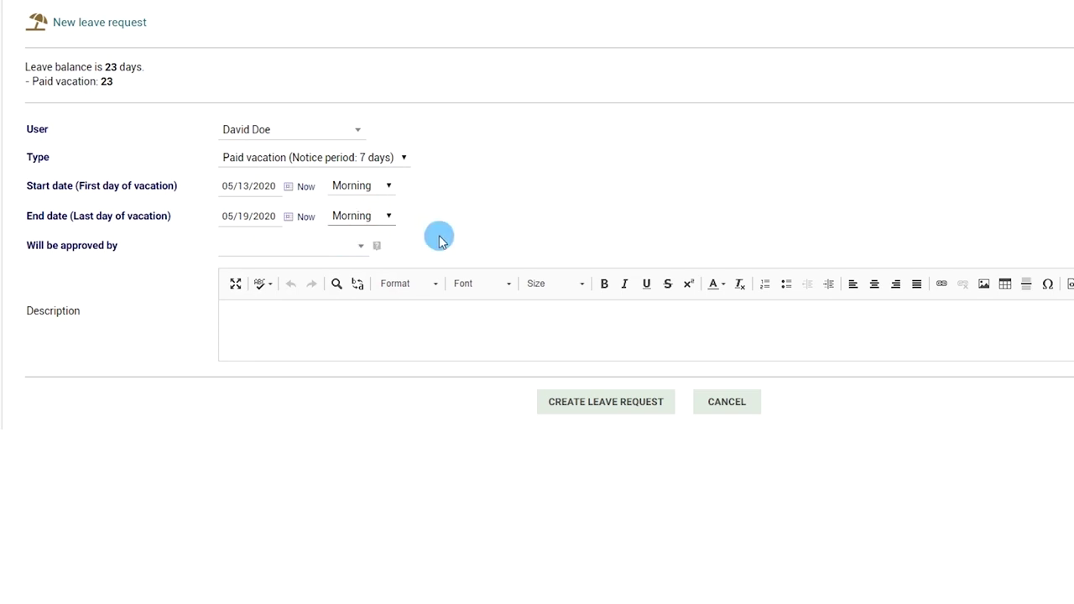
- Assign the administrator as approver, add the note 'I will have limited access to email', and create the request
{"action": "left_click", "coordinate": [331, 254]}
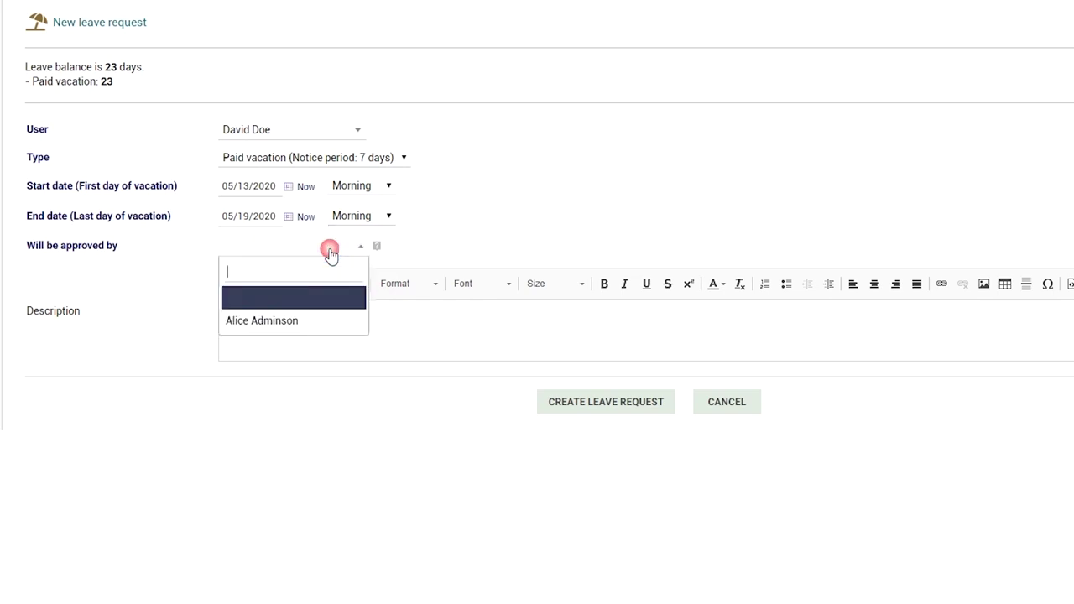
{"action": "left_click", "coordinate": [303, 321]}
{"action": "left_click", "coordinate": [344, 338]}
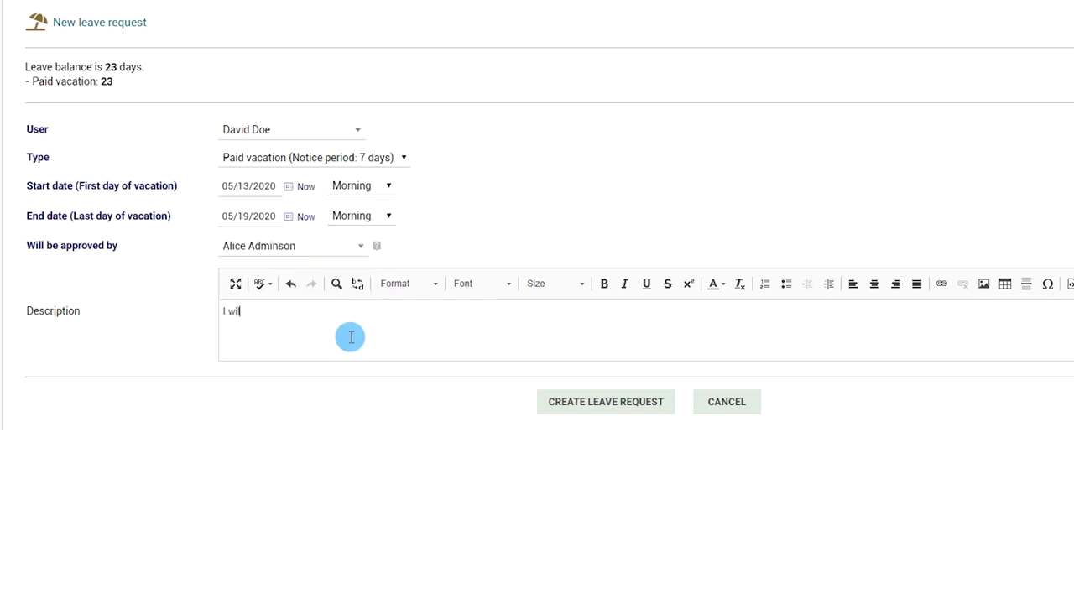
{"action": "type", "text": "I will have limited access to email"}
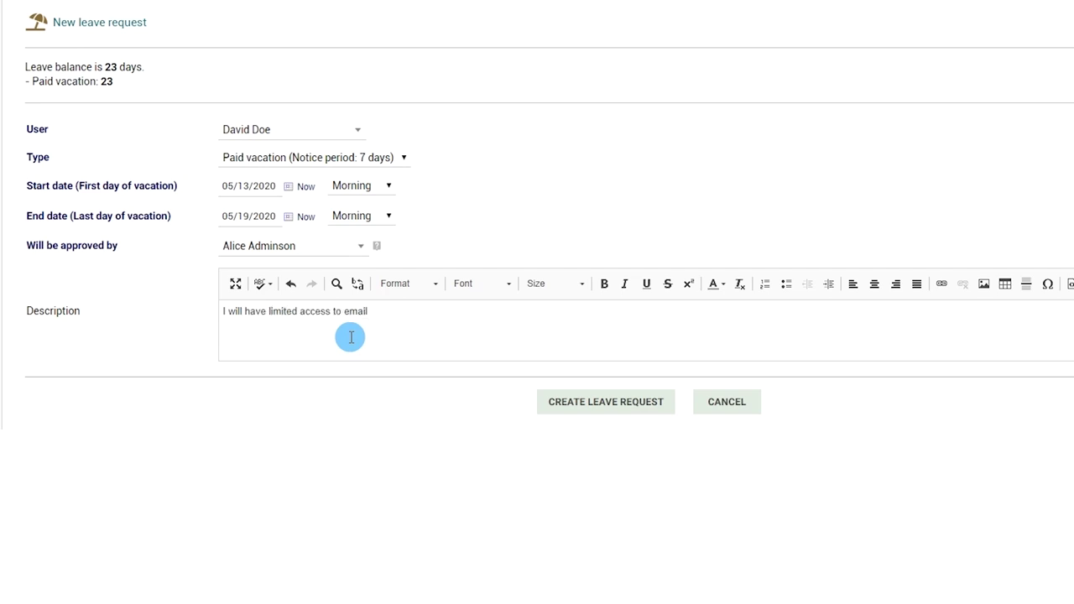
{"action": "left_click", "coordinate": [612, 407]}
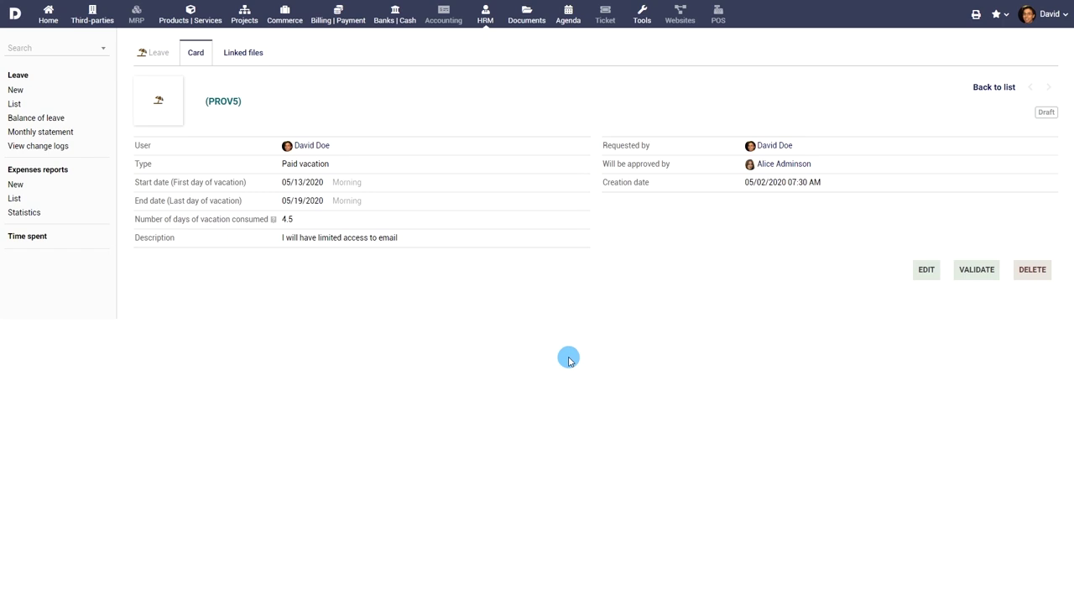
- Confirm PROV5 has no attached files, then validate it and send it for approval
{"action": "left_click", "coordinate": [246, 53]}
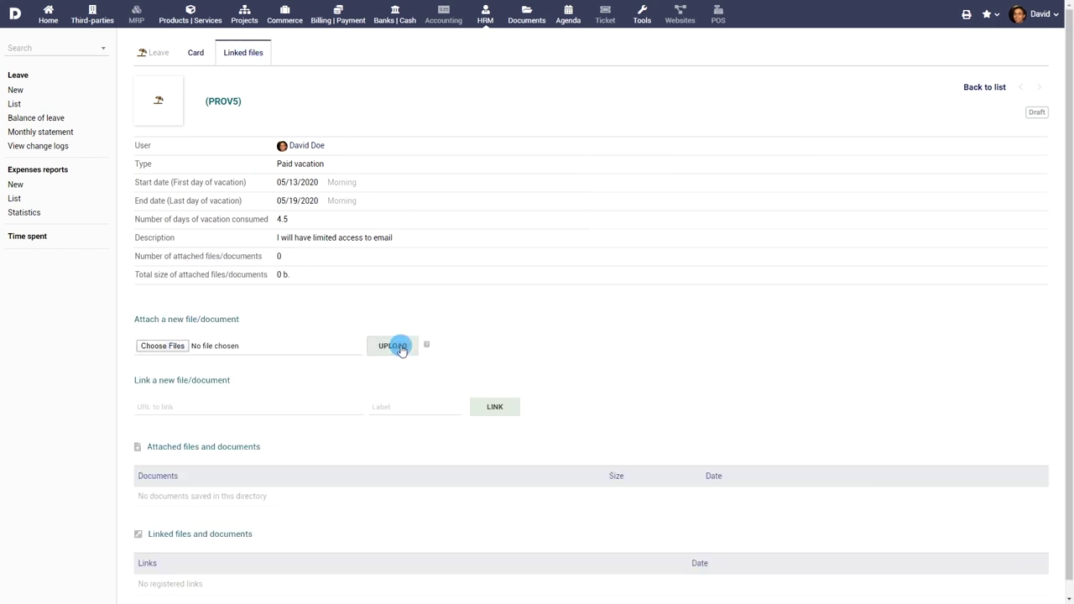
{"action": "left_click", "coordinate": [194, 53]}
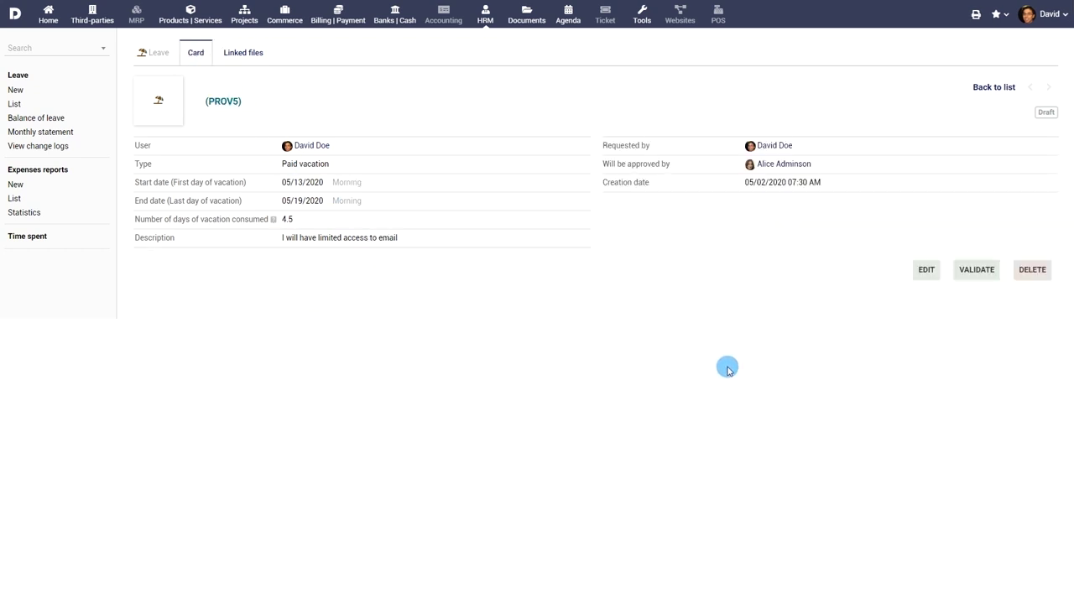
{"action": "left_click", "coordinate": [982, 272]}
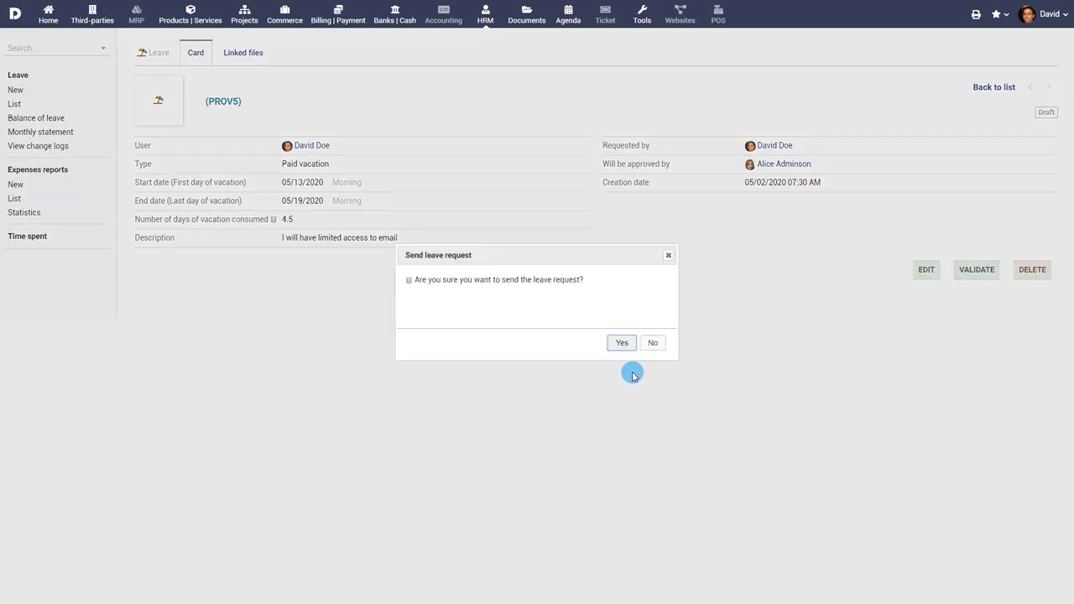
{"action": "left_click", "coordinate": [623, 343]}
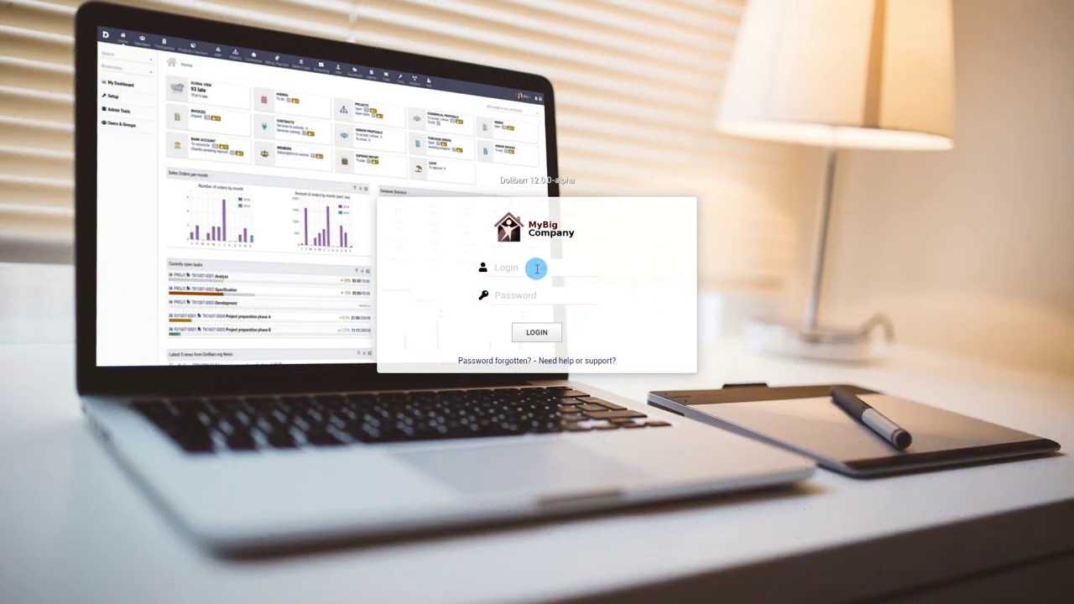
- Log back in as the administrator and open the leave requests awaiting approval
{"action": "left_click", "coordinate": [537, 268]}
{"action": "type", "text": "admin"}
{"action": "key", "text": "Tab"}
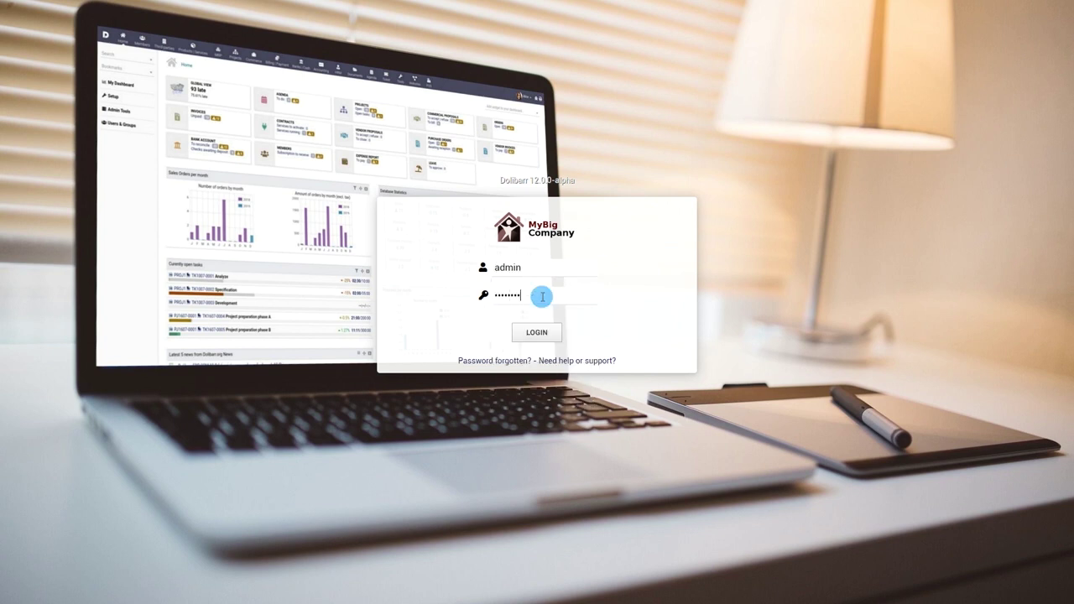
{"action": "left_click", "coordinate": [537, 333]}
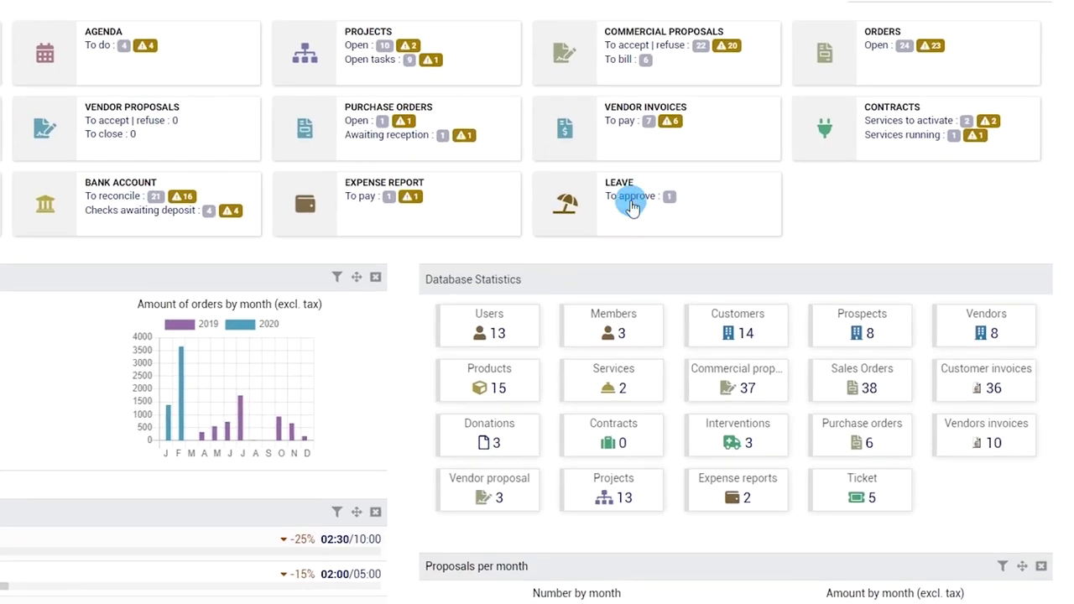
{"action": "left_click", "coordinate": [631, 198]}
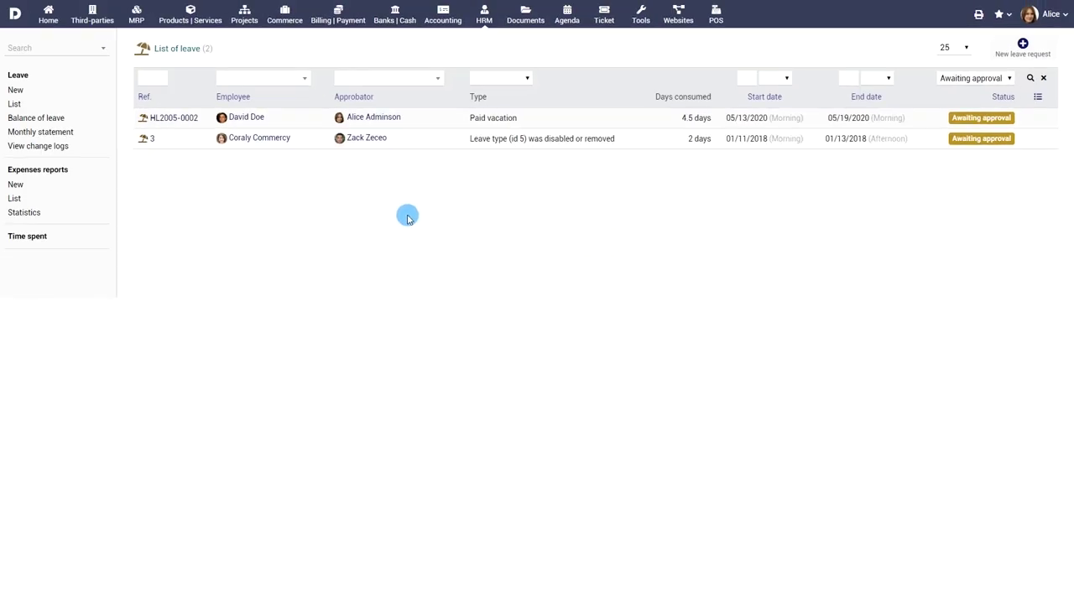
- Approve paid vacation request HL2005-0002, then list the draft leave requests
{"action": "left_click", "coordinate": [168, 119]}
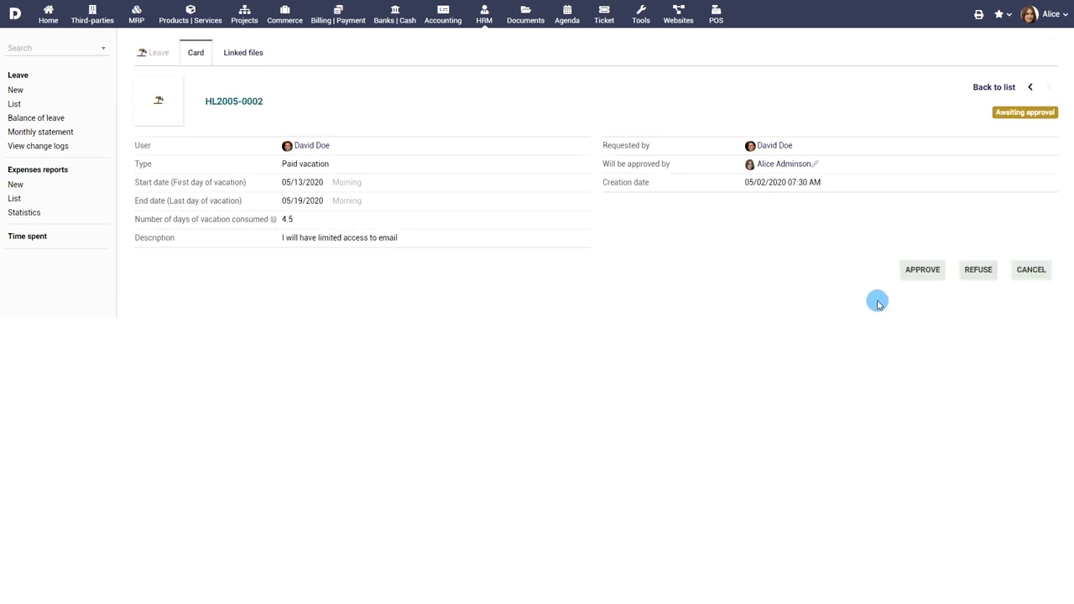
{"action": "left_click", "coordinate": [921, 270]}
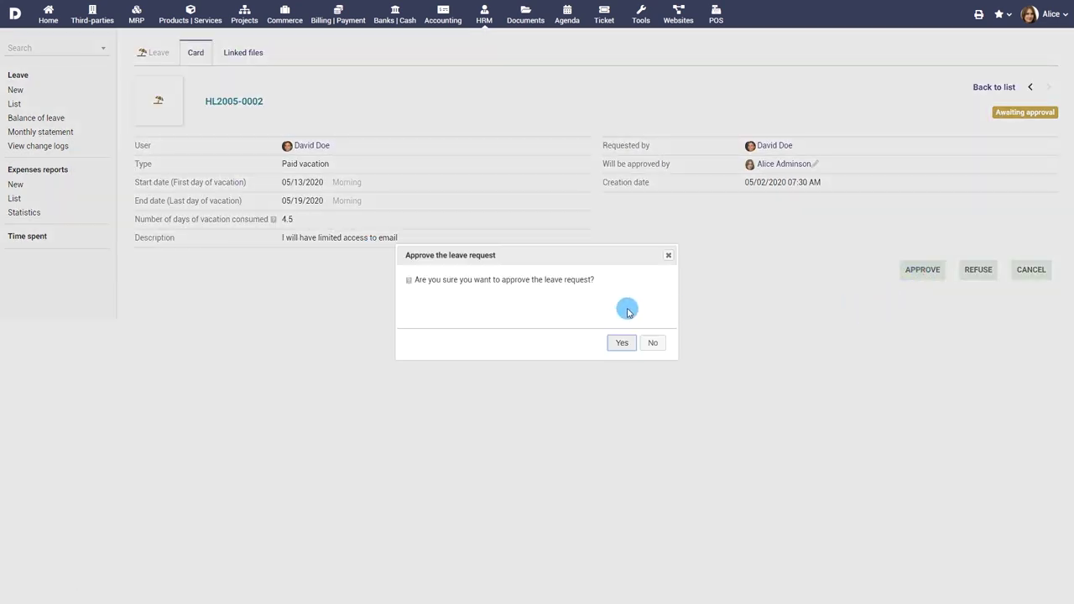
{"action": "left_click", "coordinate": [622, 342]}
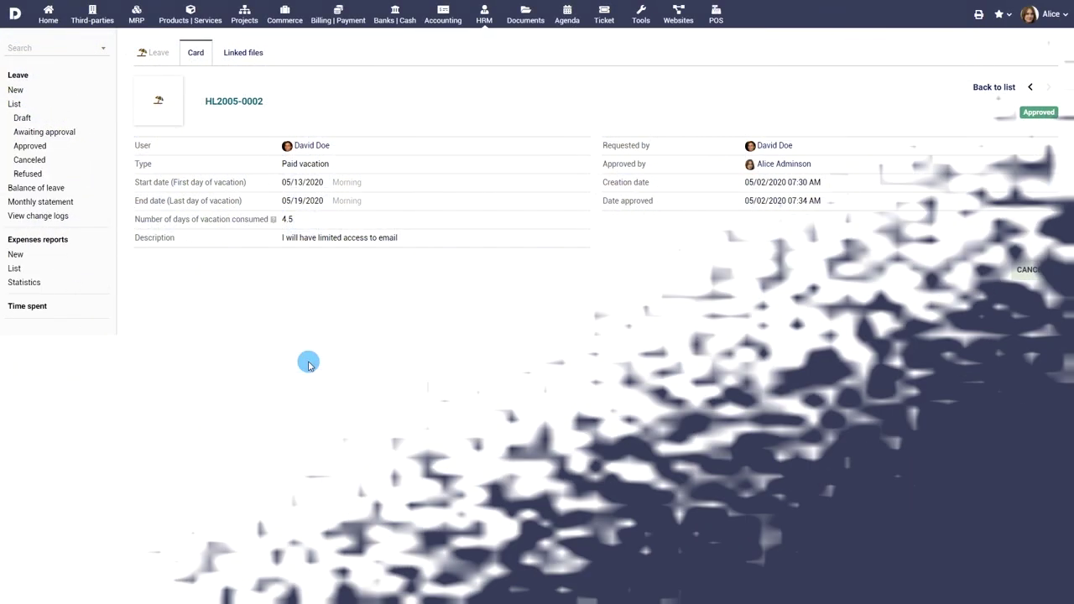
{"action": "left_click", "coordinate": [23, 120]}
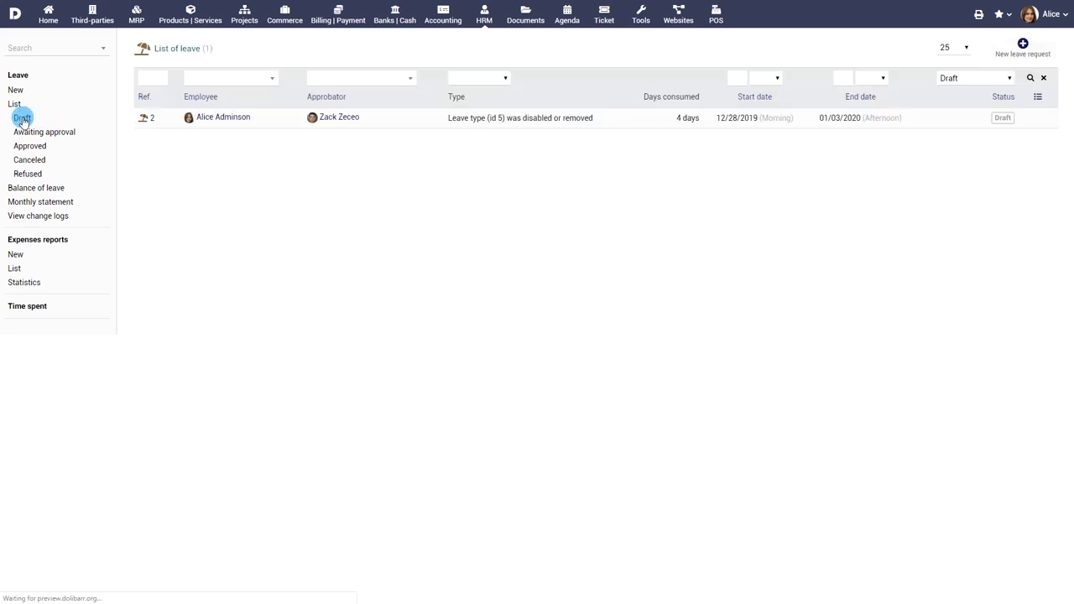
- Go through the awaiting-approval, approved, canceled and refused leave lists, then open the leave balances
{"action": "left_click", "coordinate": [35, 134]}
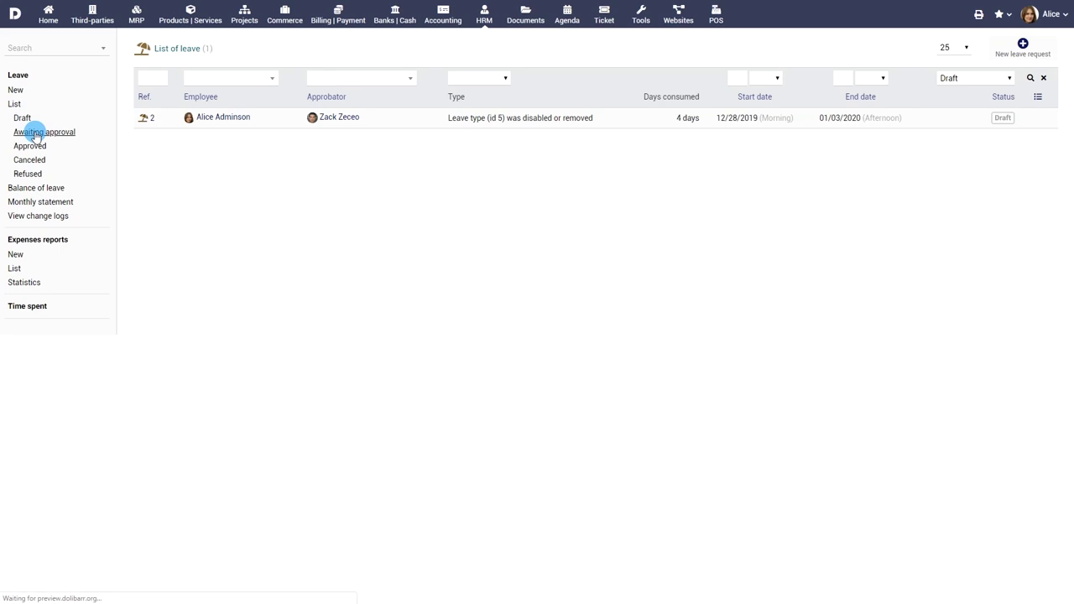
{"action": "left_click", "coordinate": [35, 146]}
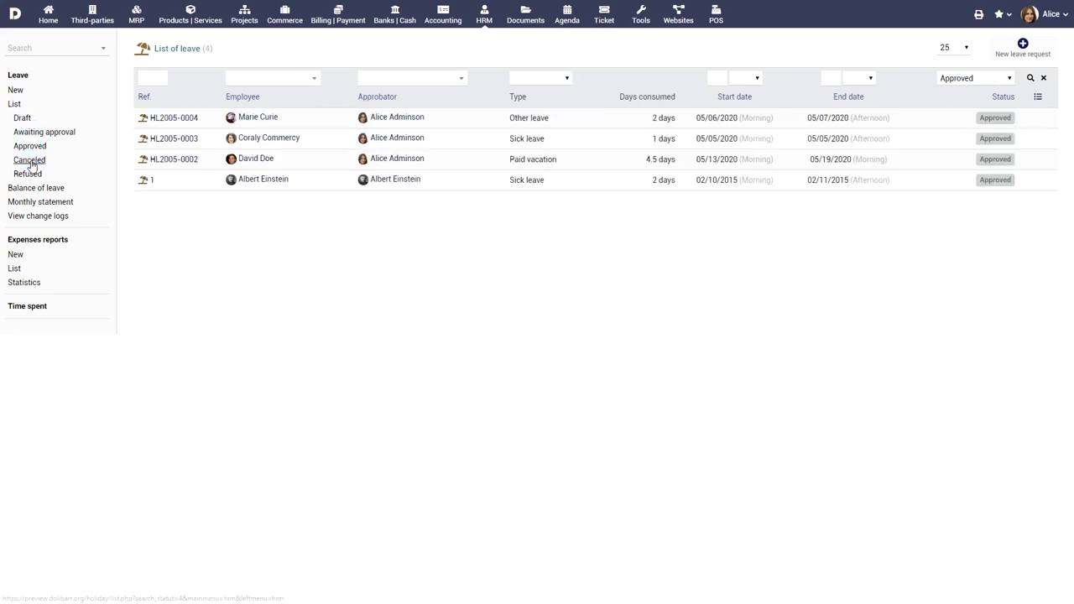
{"action": "left_click", "coordinate": [30, 161]}
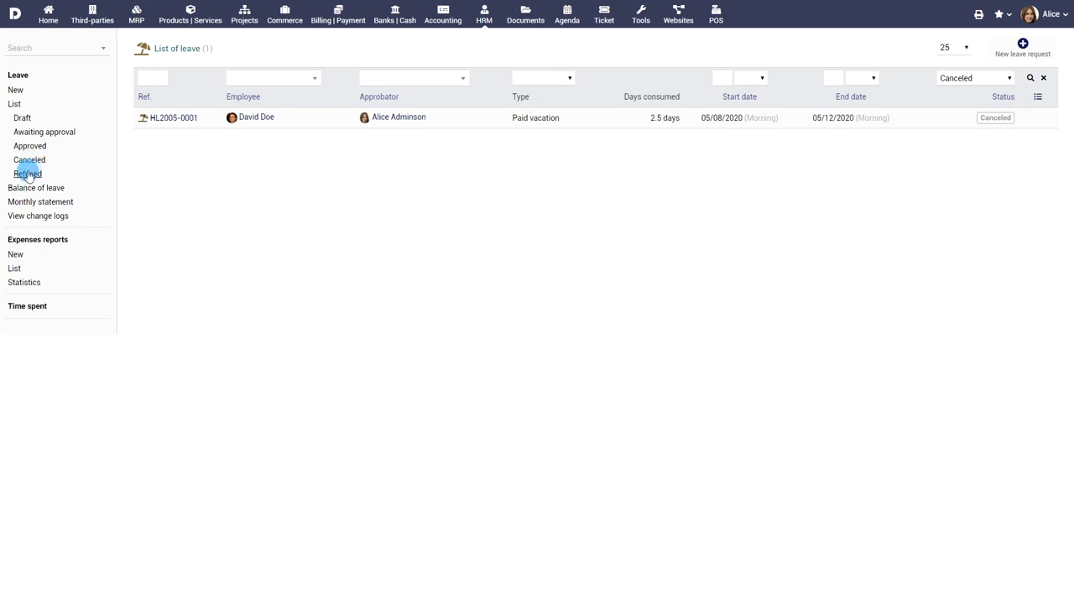
{"action": "left_click", "coordinate": [27, 174]}
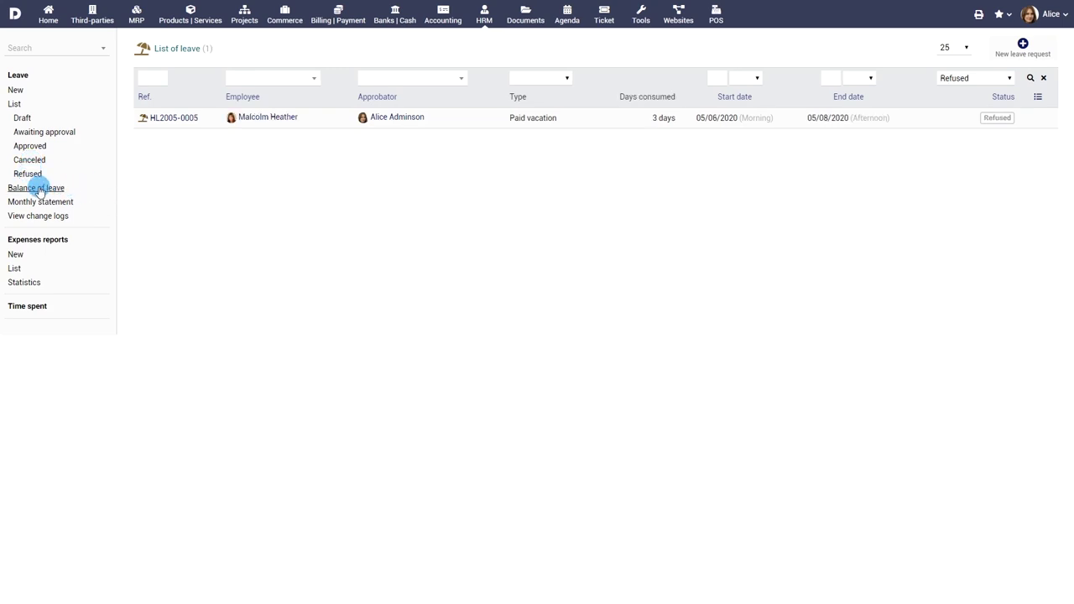
{"action": "left_click", "coordinate": [33, 188]}
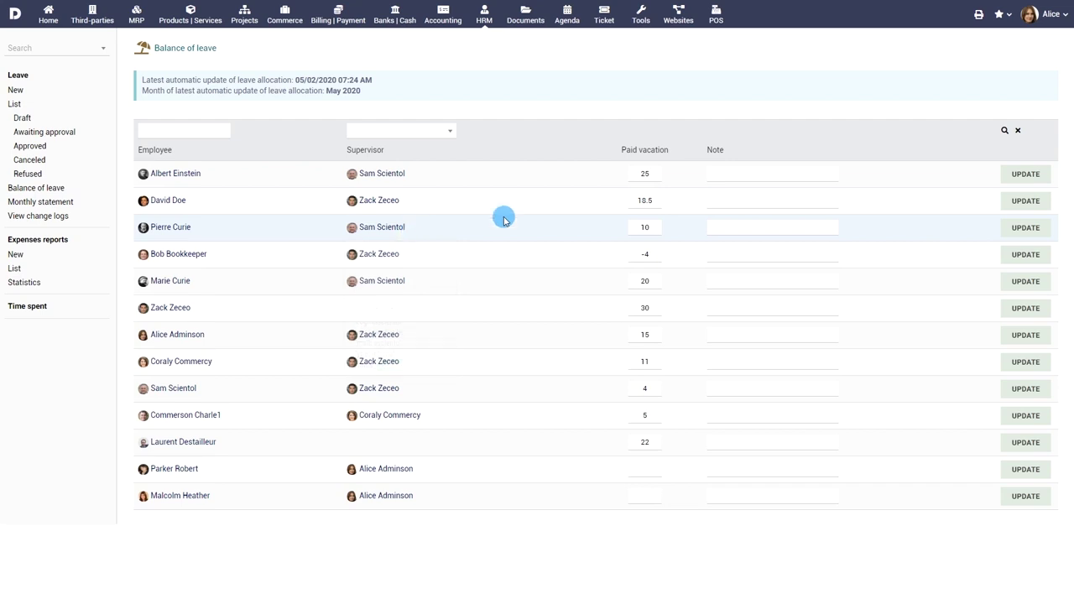
- Change the employee's paid vacation balance from 10 to 12 with note 'Adding for compensatory off'
{"action": "double_click", "coordinate": [638, 226]}
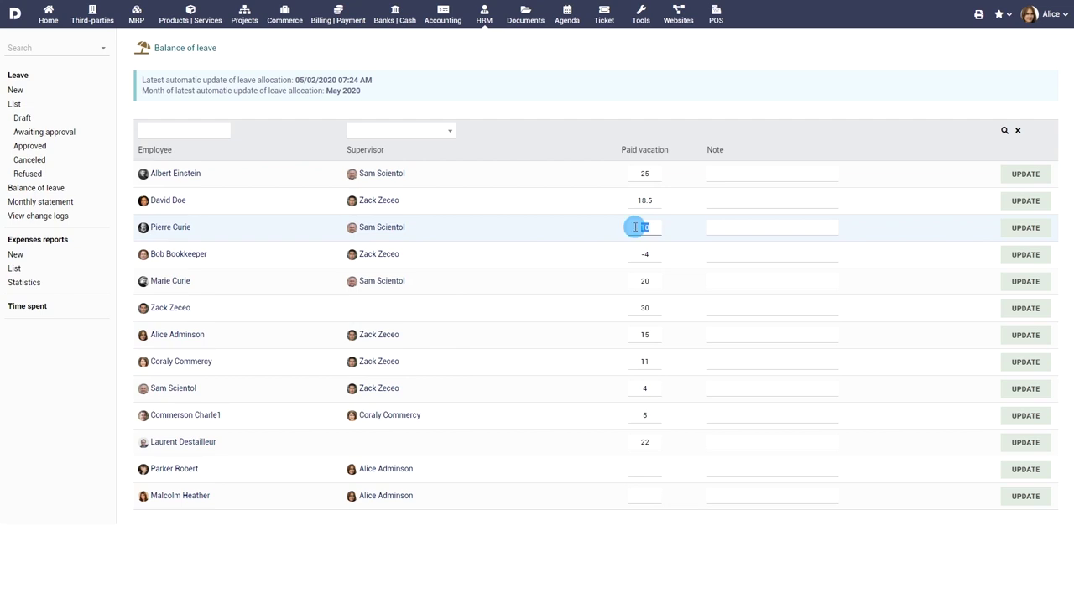
{"action": "type", "text": "12"}
{"action": "left_click", "coordinate": [720, 227]}
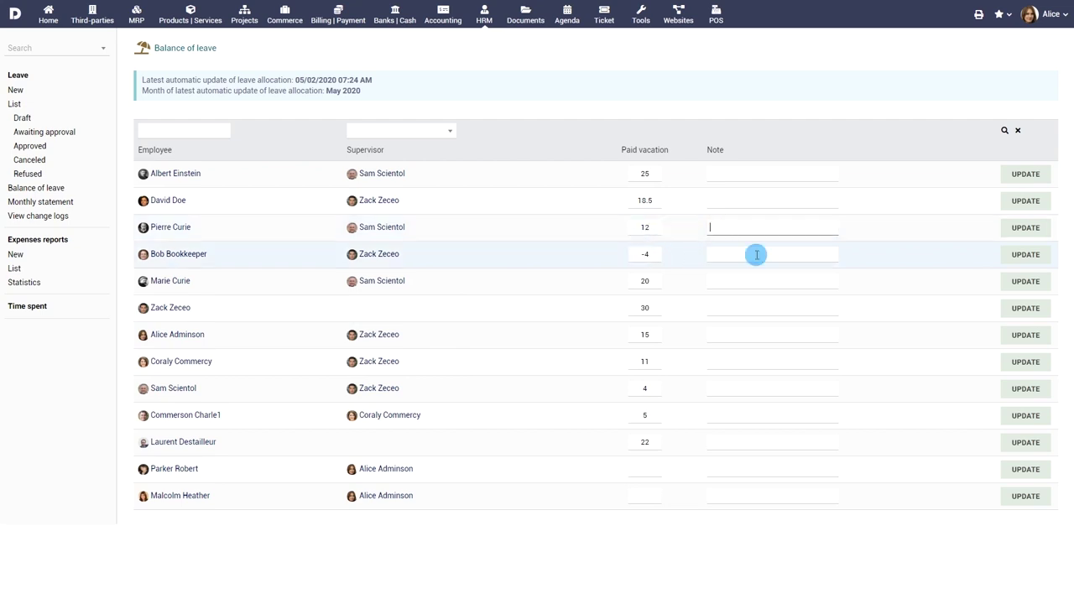
{"action": "type", "text": "Adding for compensatory off"}
{"action": "left_click", "coordinate": [1025, 229]}
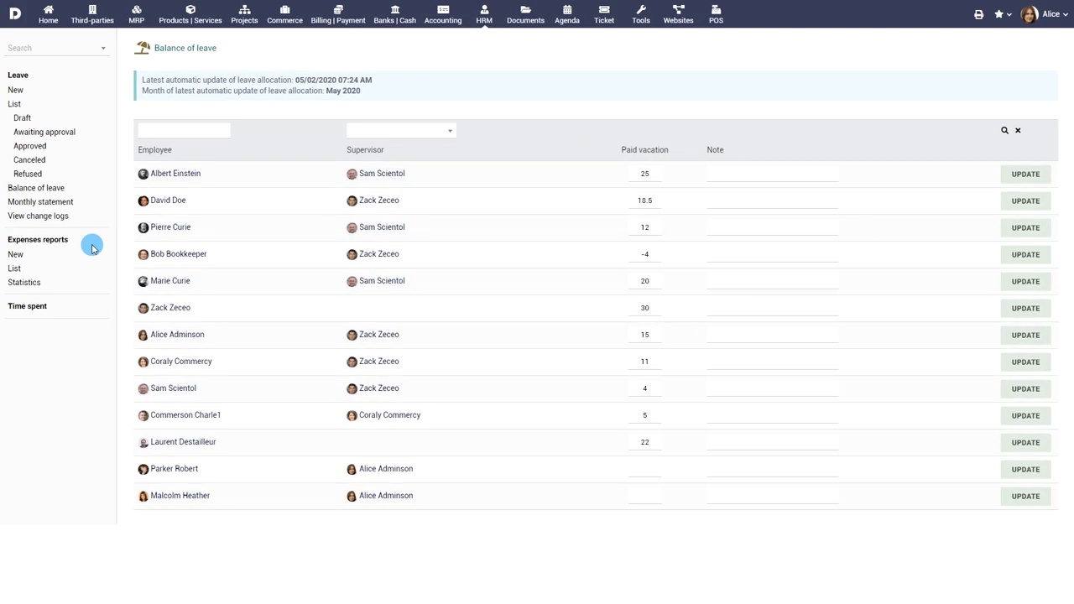
{"action": "left_click", "coordinate": [38, 204]}
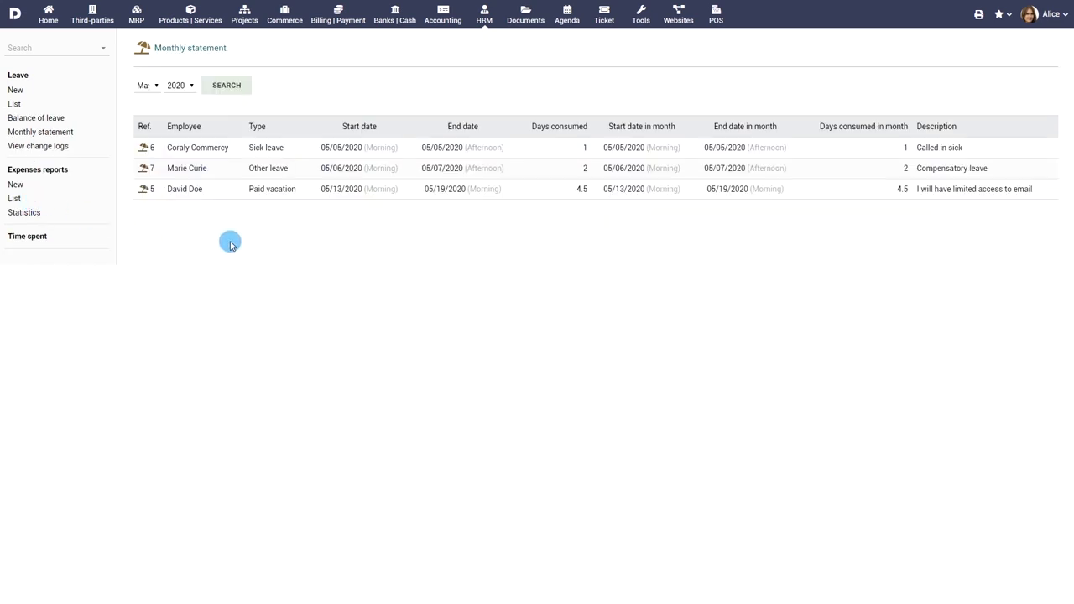
- Display the April 2020 monthly statement, showing a 2-day other leave and 1-day sick leave
{"action": "left_click", "coordinate": [147, 85]}
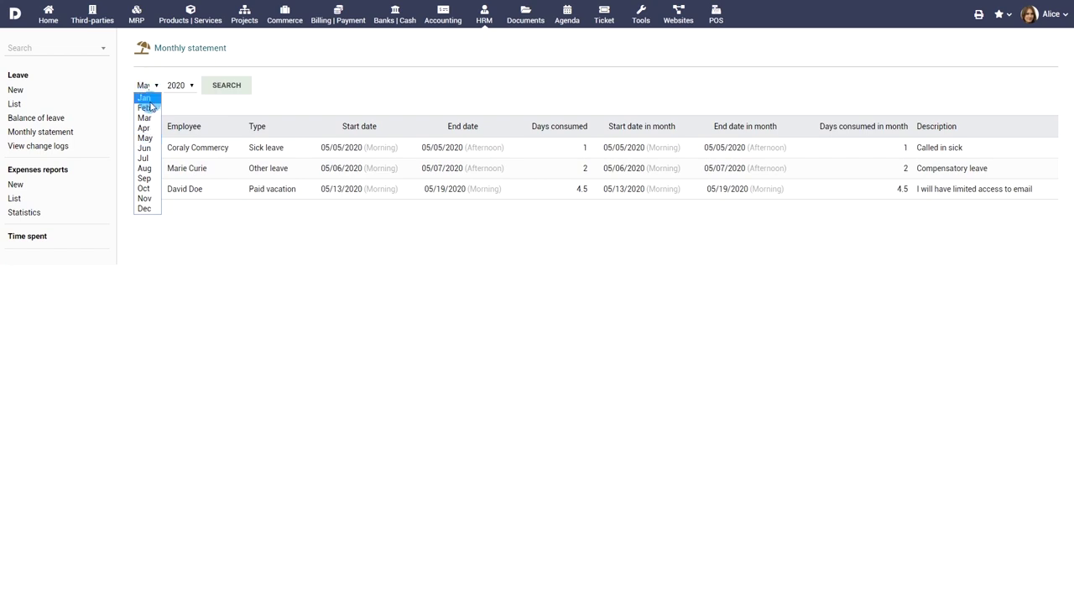
{"action": "left_click", "coordinate": [151, 132]}
{"action": "left_click", "coordinate": [223, 87]}
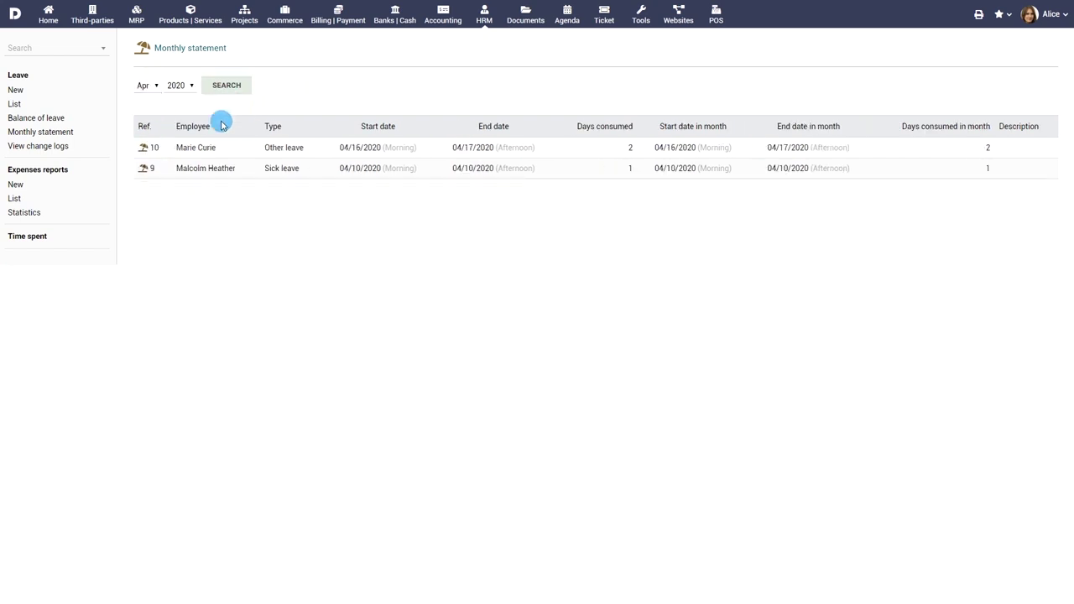
{"action": "left_click", "coordinate": [34, 147]}
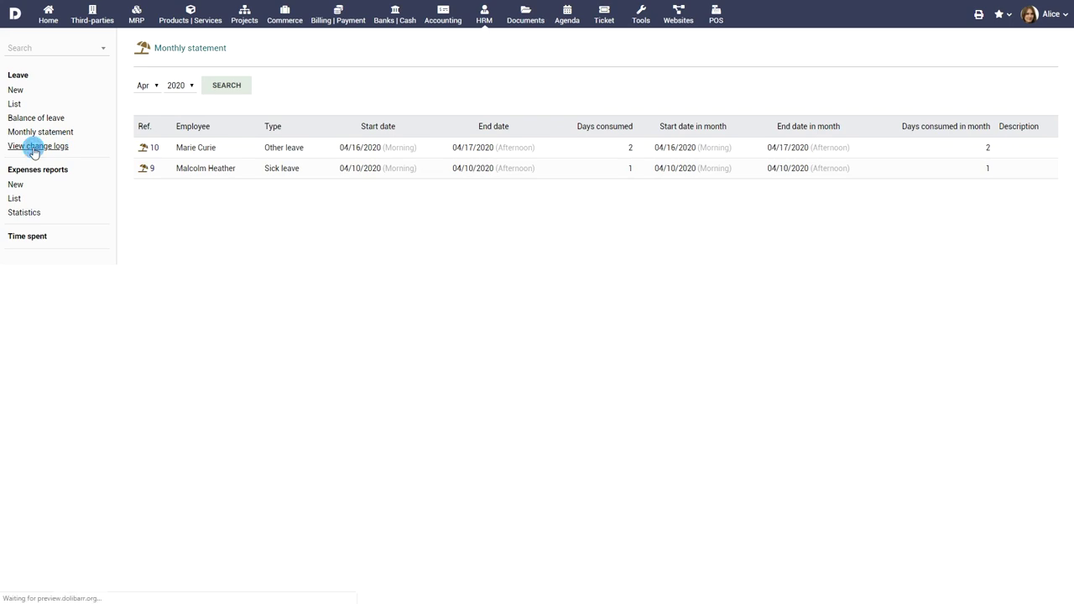